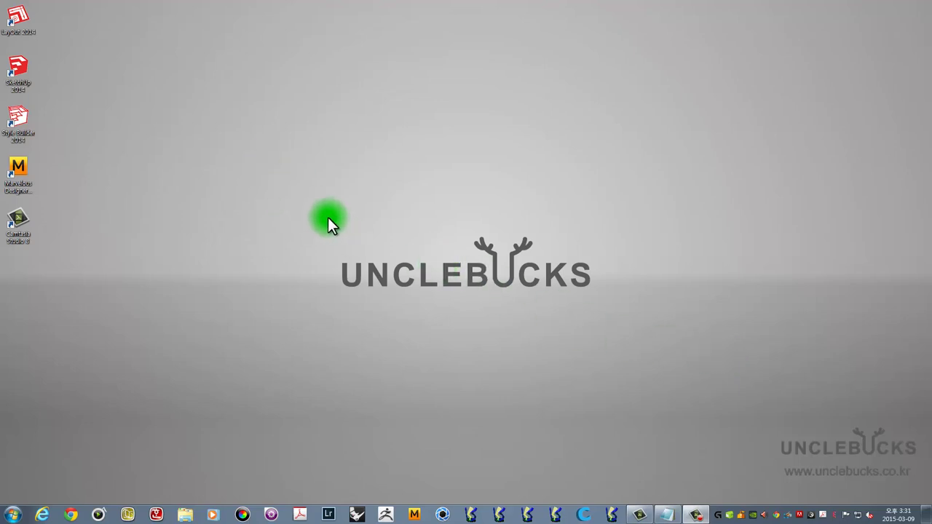
- Launch SketchUp 2014 and browse the template list on the welcome screen
mouse_move(329, 220)
mouse_down()
mouse_move(499, 312)
mouse_move(613, 341)
mouse_up()
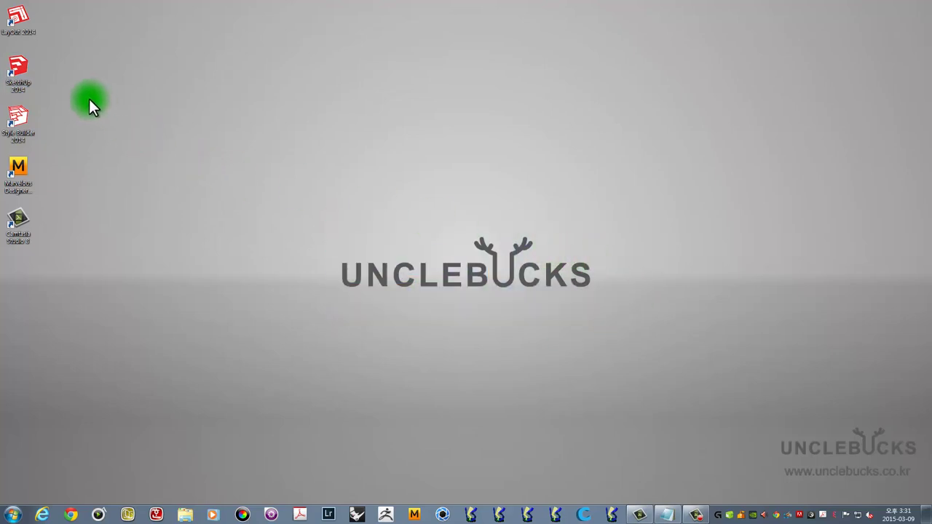
double_click(26, 67)
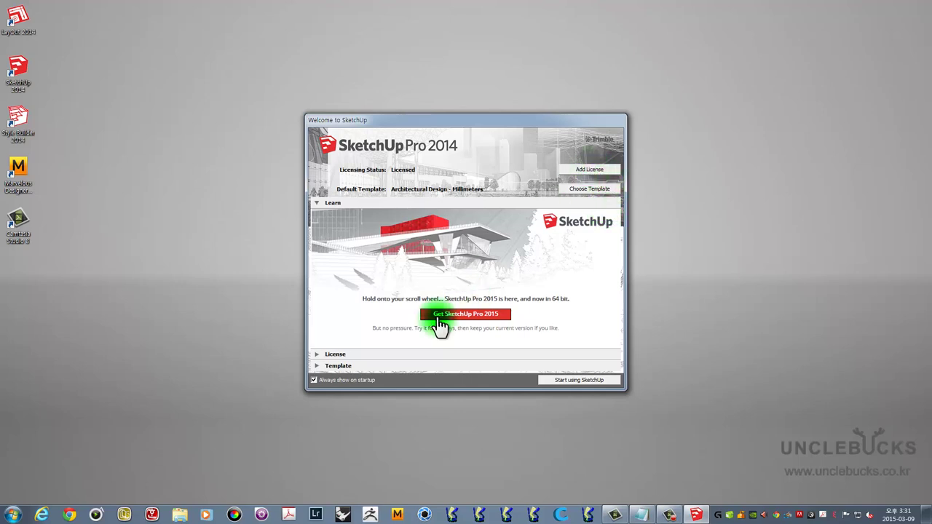
click(317, 365)
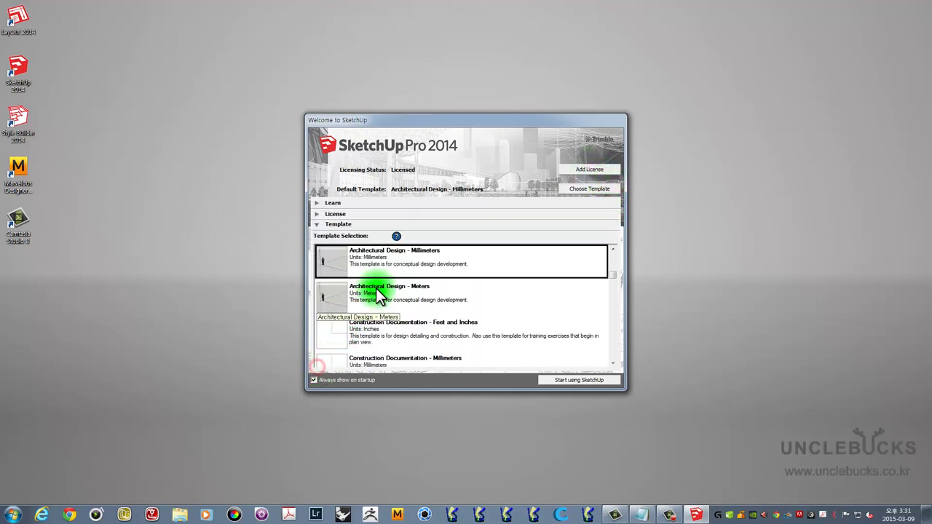
scroll(376, 287, down, 1)
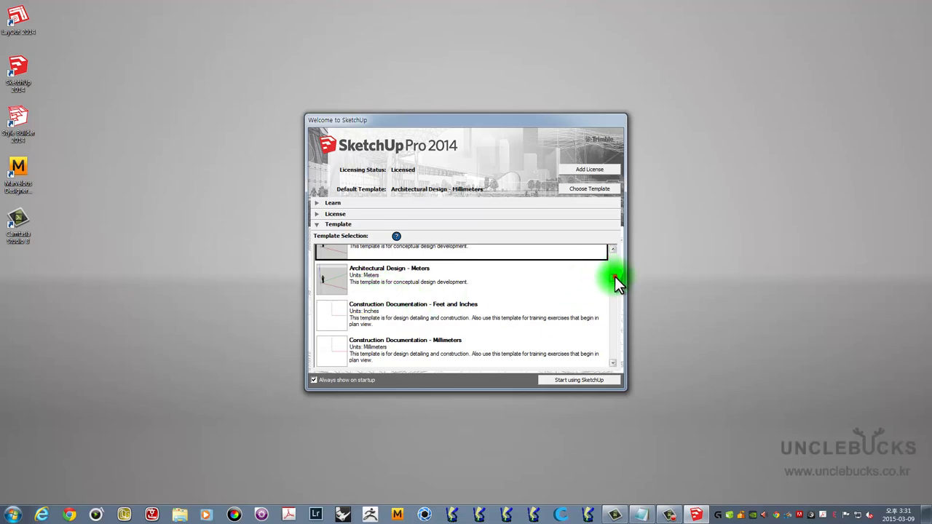
mouse_move(616, 276)
mouse_down()
mouse_move(615, 249)
mouse_move(612, 263)
mouse_up()
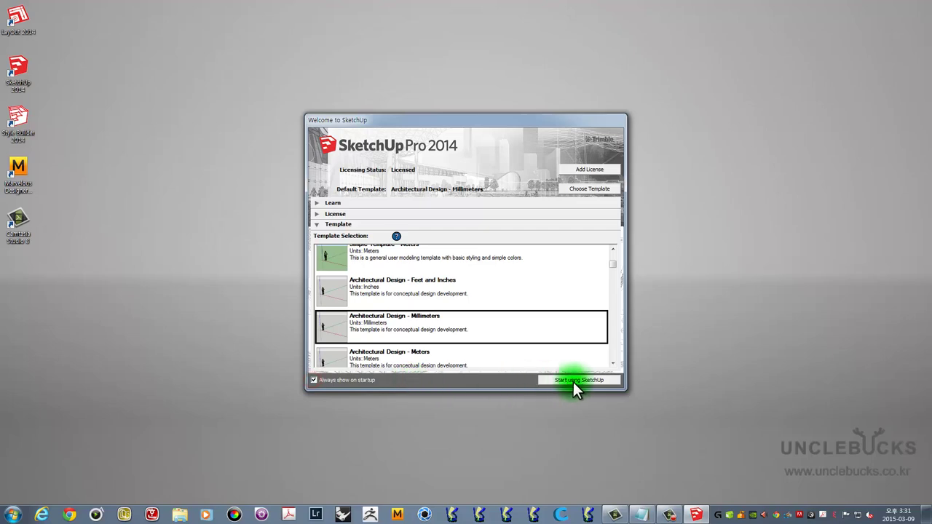
- Start a new model from the Architectural Design - Millimeters template
click(594, 379)
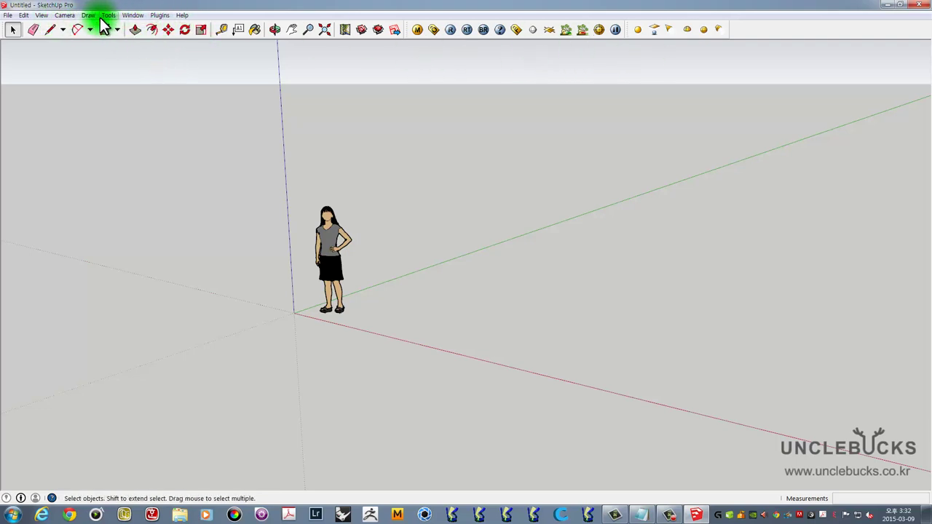
click(131, 15)
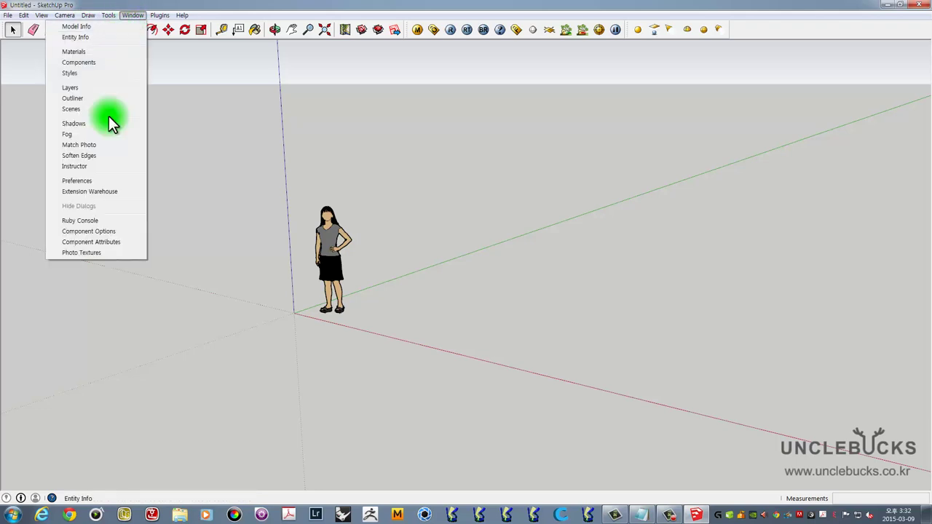
click(81, 183)
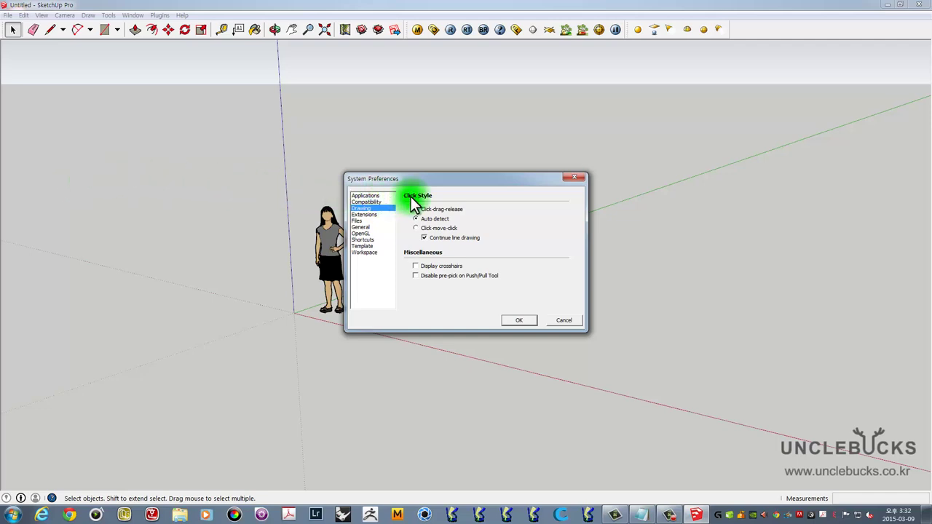
drag(417, 179, 207, 115)
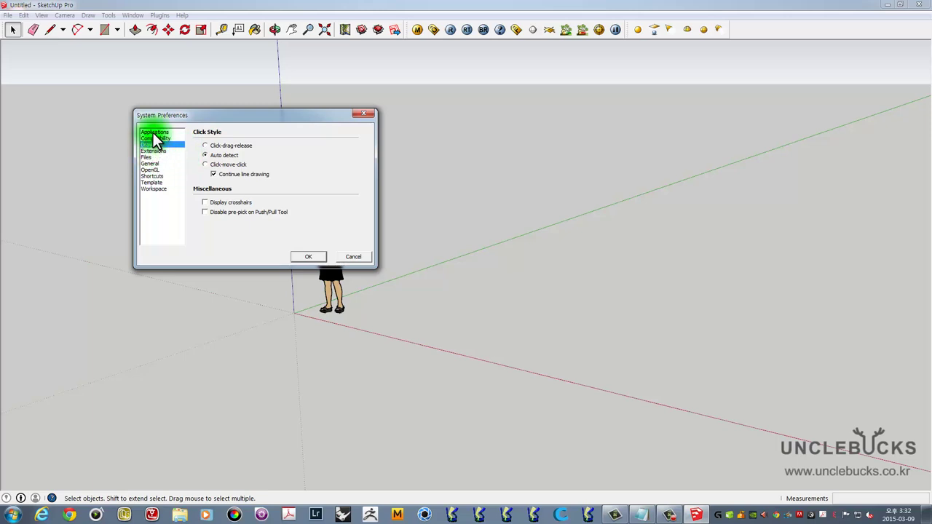
click(153, 132)
click(354, 259)
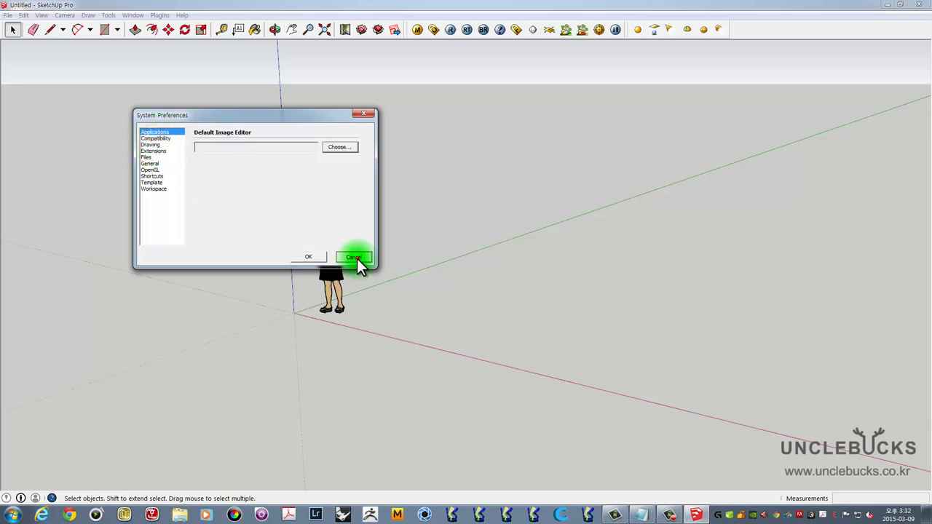
- Turn on the Camera toolbar and float it over the drawing area
right_click(744, 29)
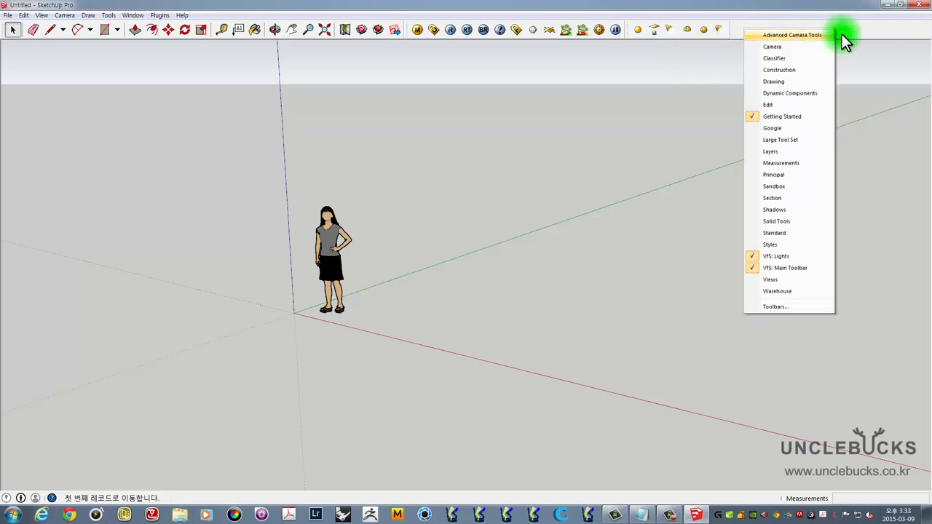
click(863, 32)
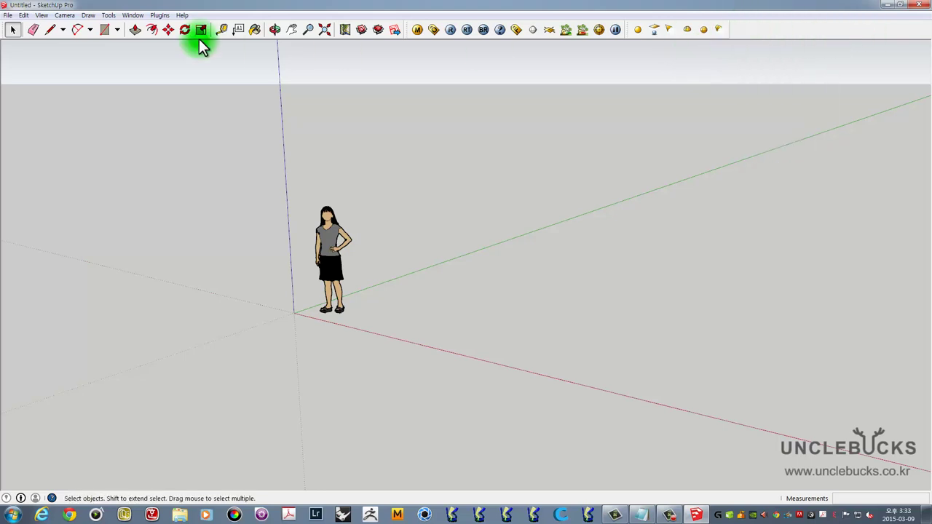
right_click(735, 35)
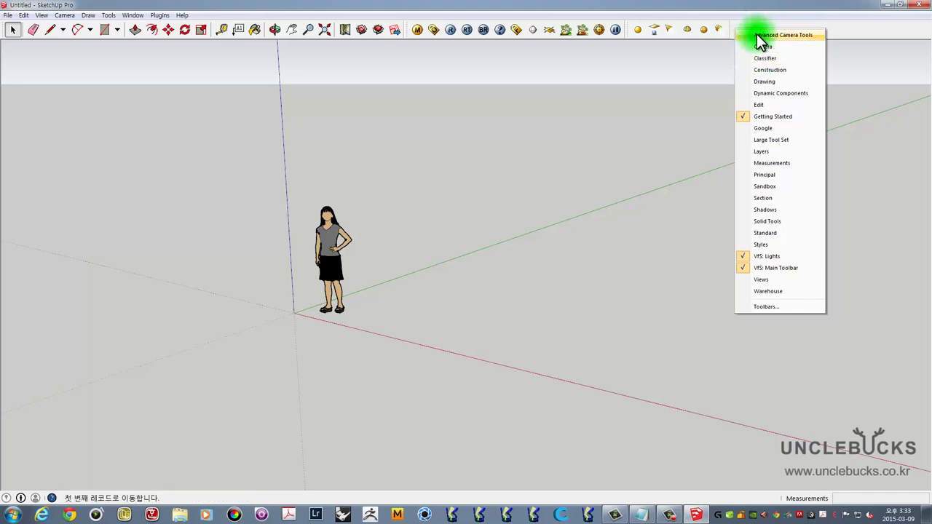
click(756, 34)
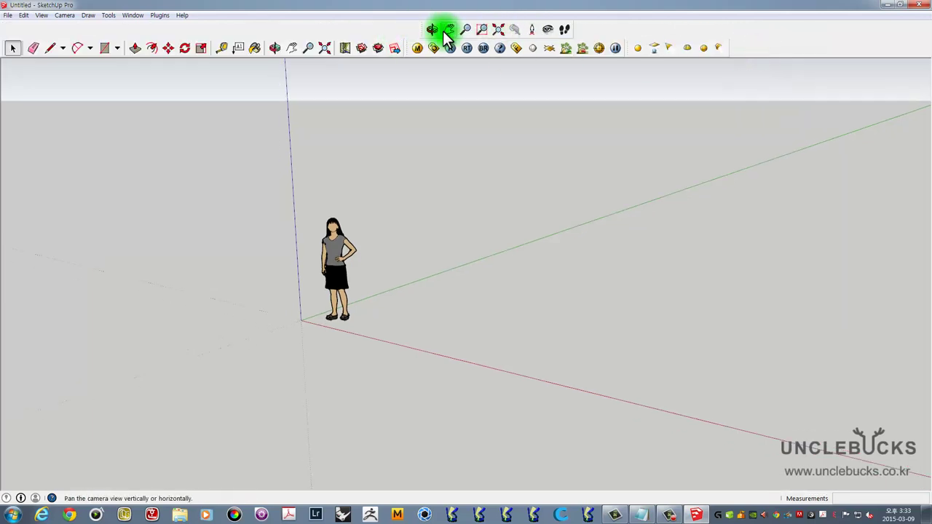
mouse_move(423, 31)
mouse_down()
mouse_move(377, 89)
mouse_move(277, 72)
mouse_up()
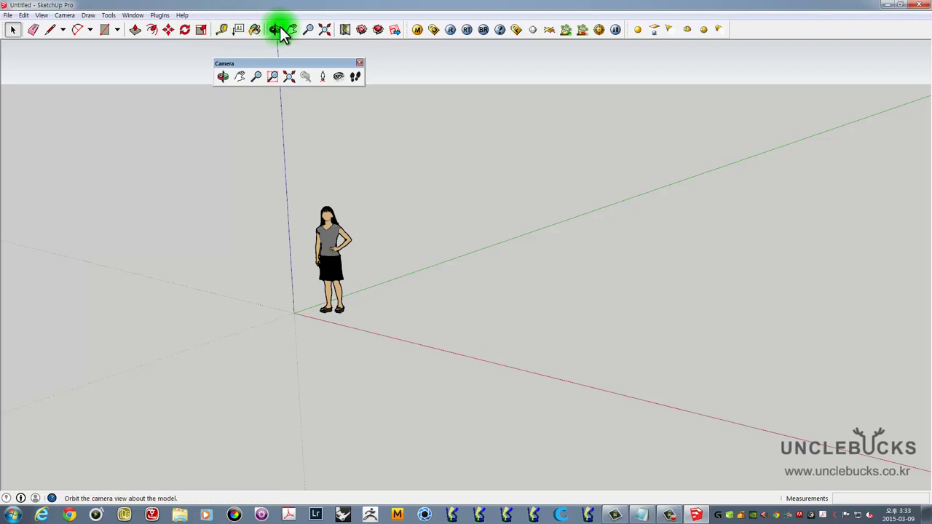
drag(297, 62, 333, 81)
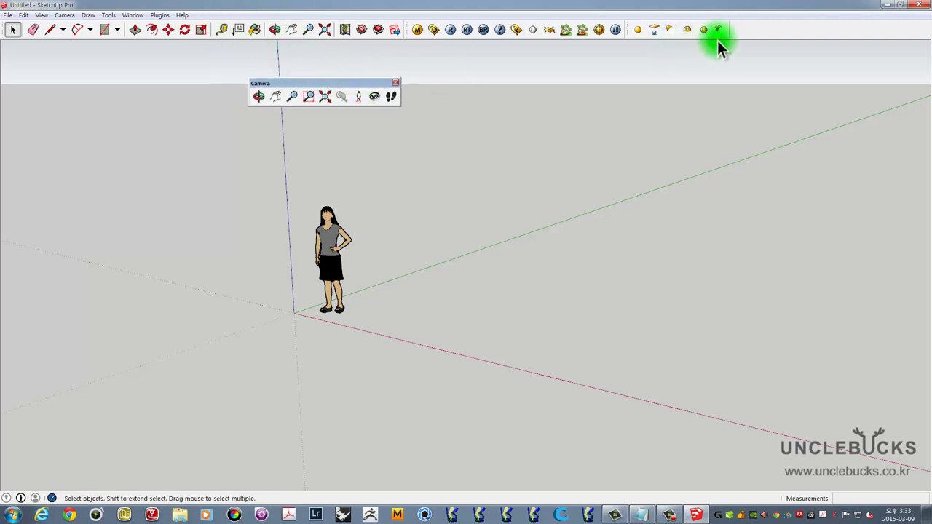
- Turn on and float the Drawing toolbar, viewing its line and arc tool variants
right_click(753, 27)
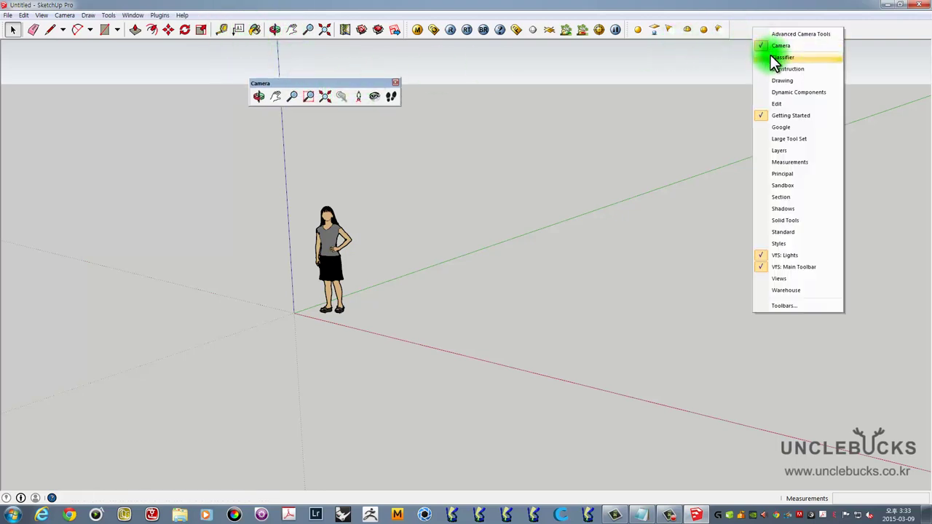
click(783, 80)
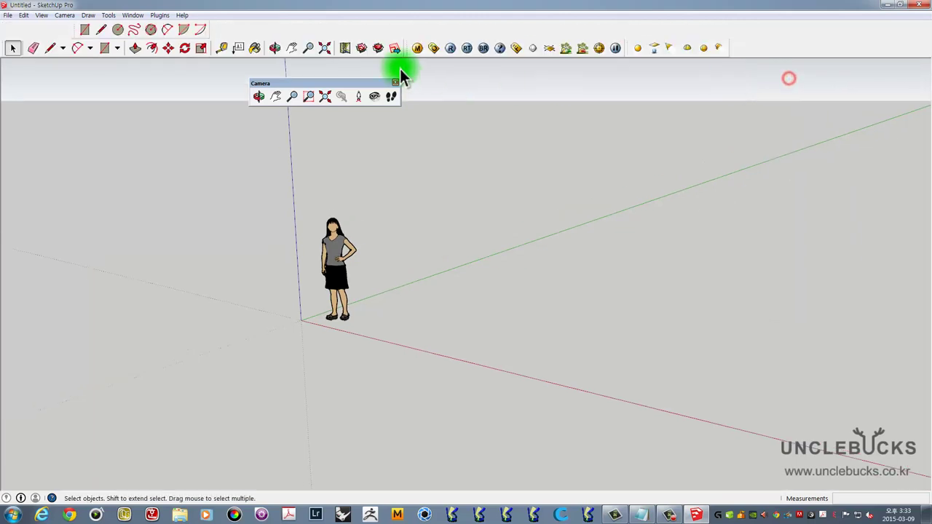
drag(73, 39, 16, 71)
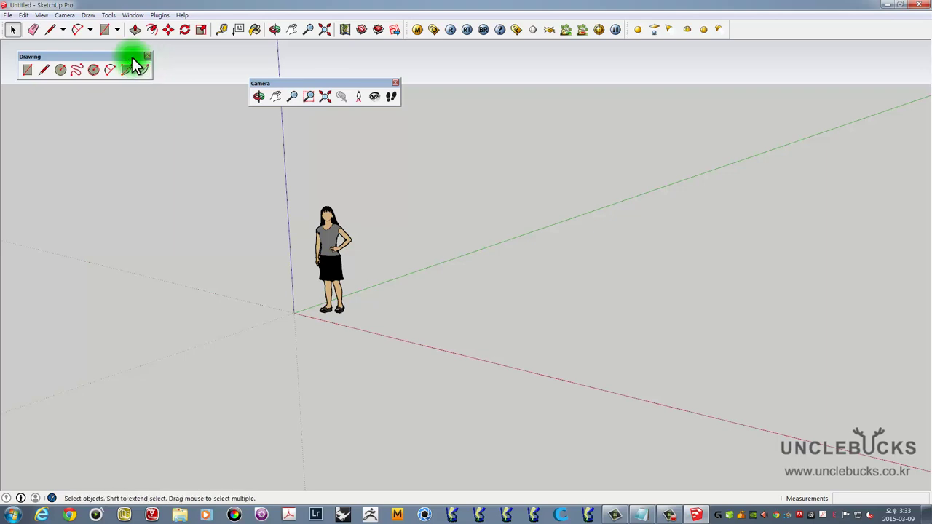
click(62, 29)
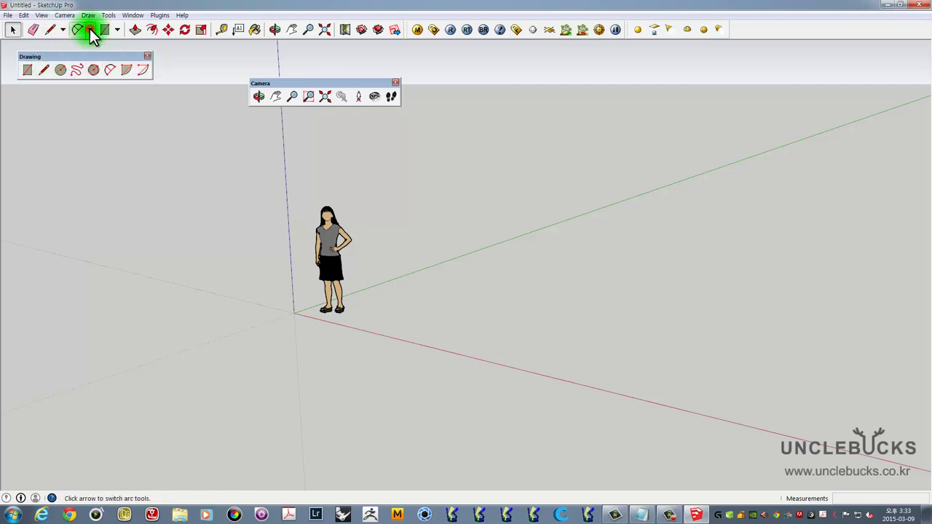
click(90, 32)
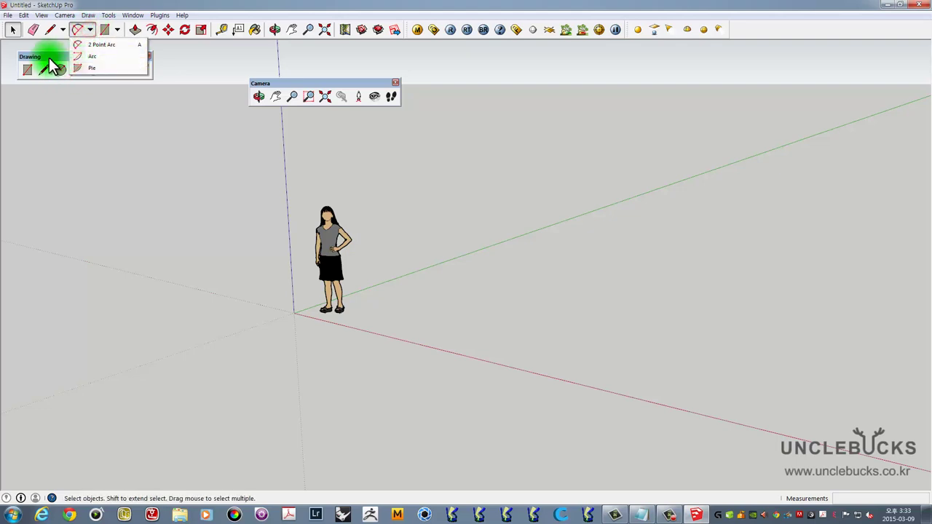
- Close the floating Drawing and Camera toolbars
drag(48, 56, 64, 86)
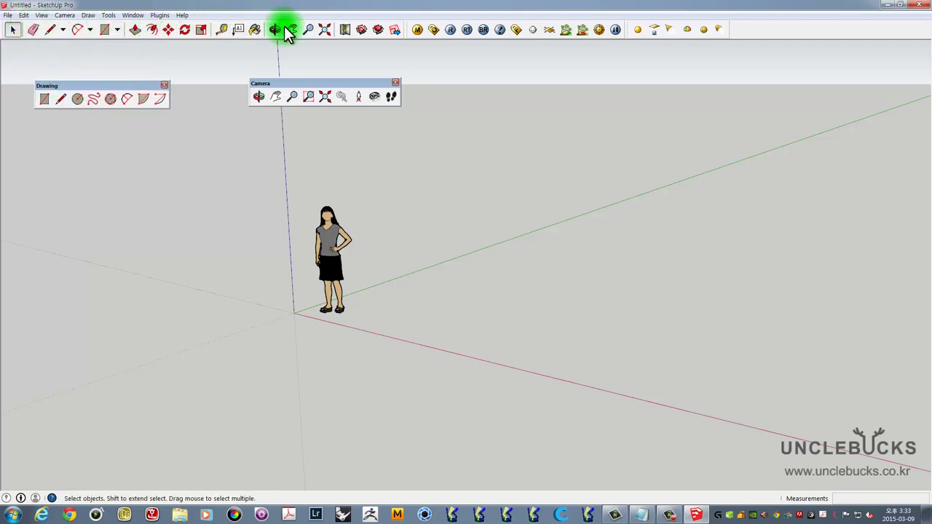
click(164, 85)
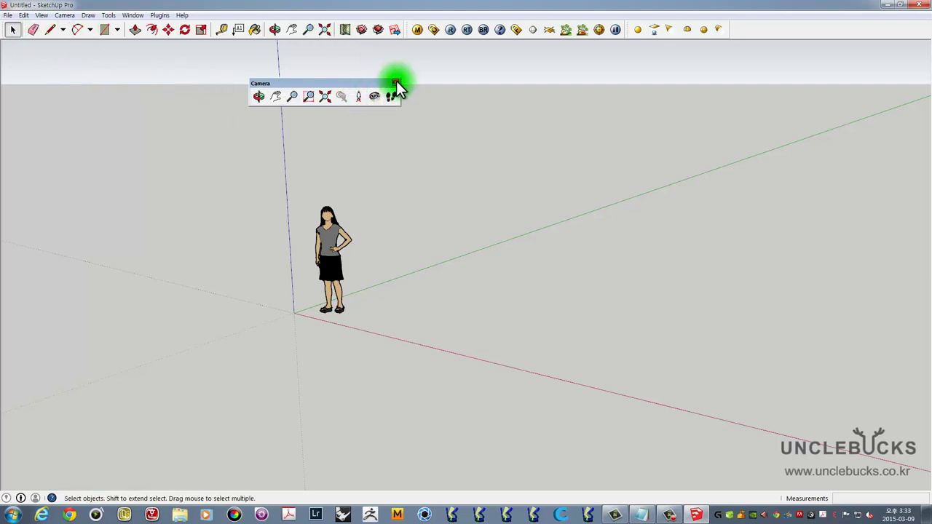
click(395, 82)
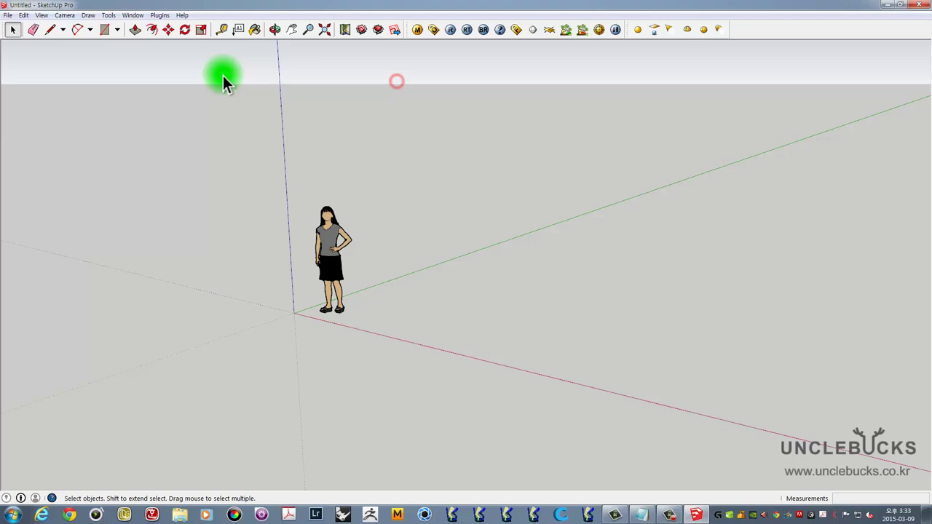
- Enable and dock the Large Tool Set on the left, closing the Getting Started toolbar
right_click(745, 28)
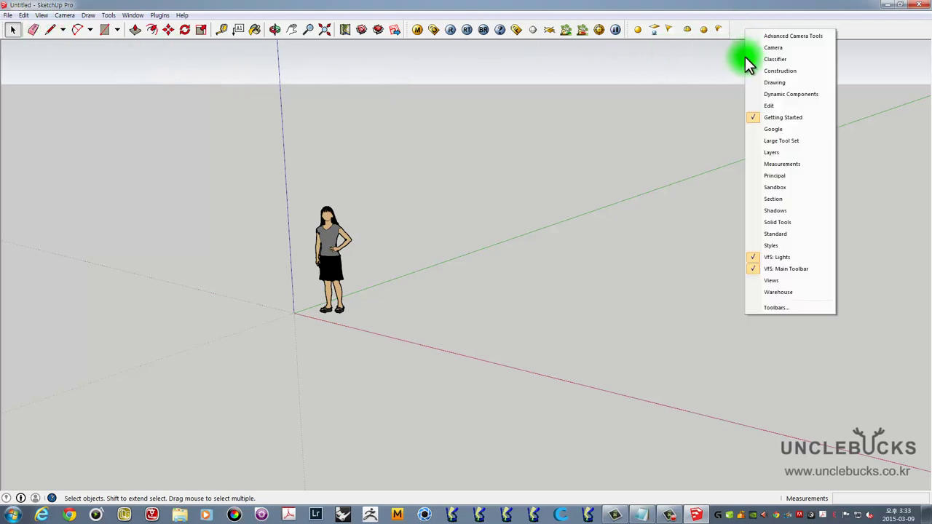
click(773, 144)
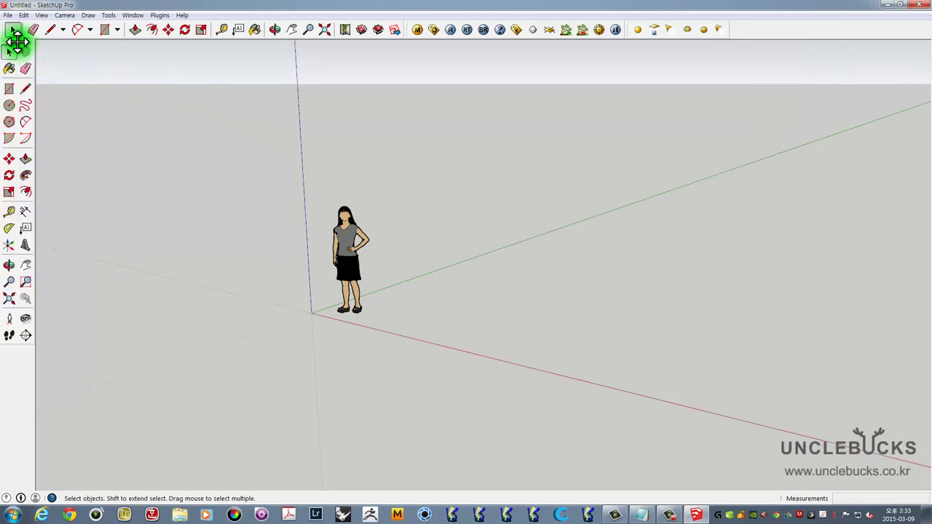
drag(17, 37, 102, 69)
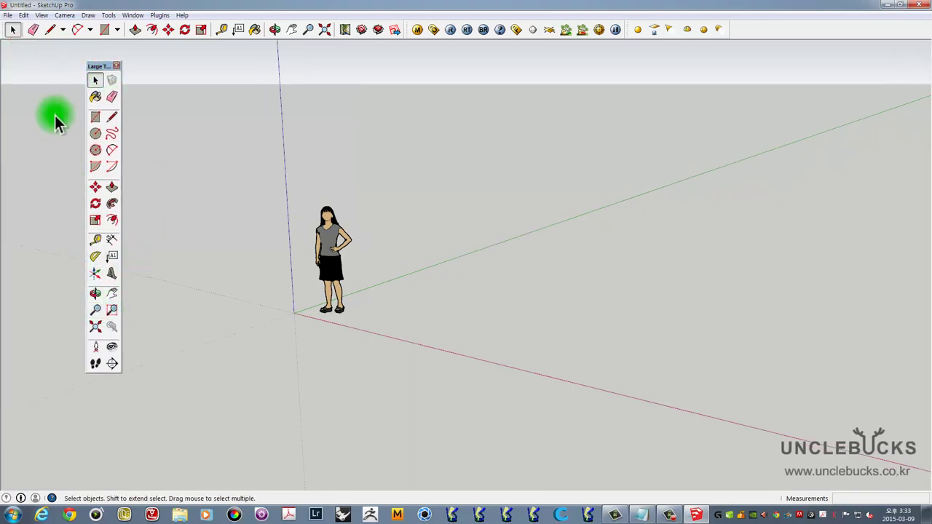
drag(8, 33, 399, 159)
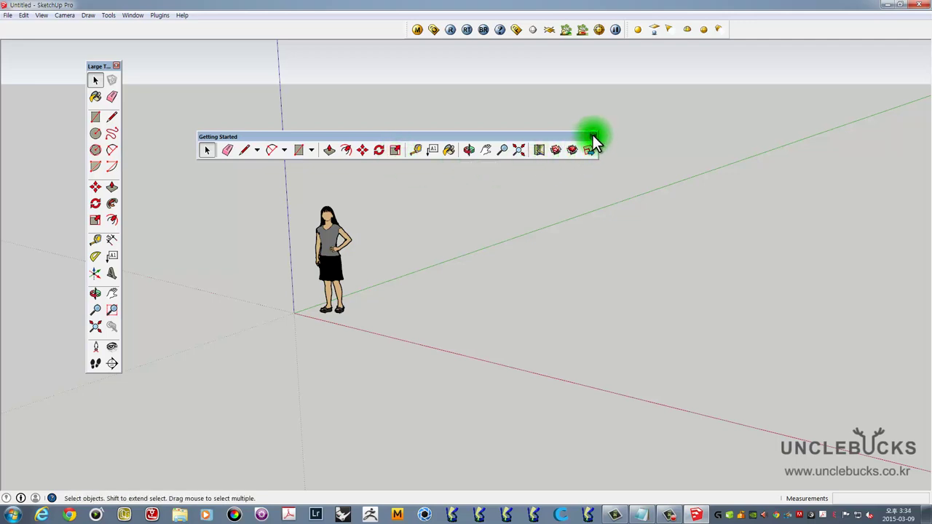
click(593, 136)
mouse_move(93, 65)
mouse_down()
mouse_move(6, 34)
mouse_move(5, 114)
mouse_move(15, 114)
mouse_move(10, 34)
mouse_up()
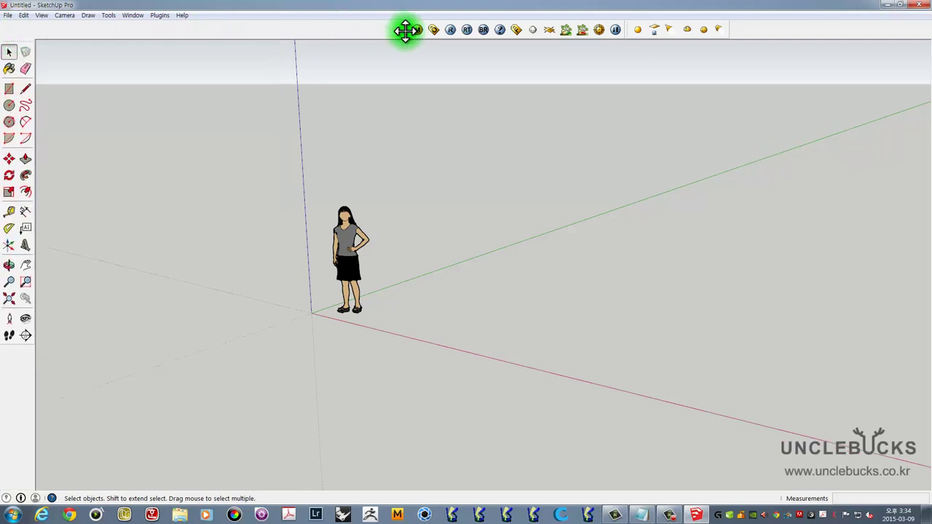
- Slide the two top toolbars to the left edge, reframe the scene, and open the View menu
drag(405, 30, 5, 30)
drag(626, 30, 223, 29)
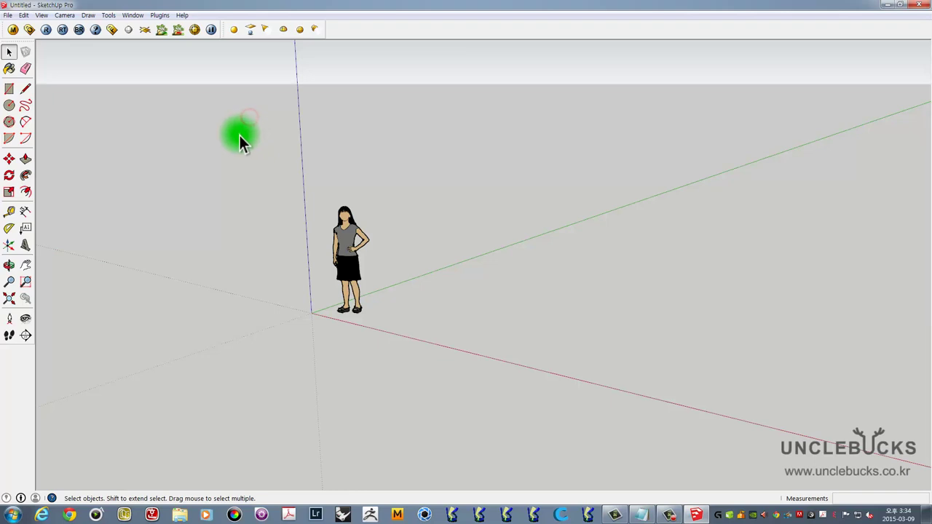
mouse_move(214, 144)
middle_down()
mouse_move(265, 172)
mouse_move(434, 187)
mouse_move(344, 257)
mouse_move(305, 270)
middle_up()
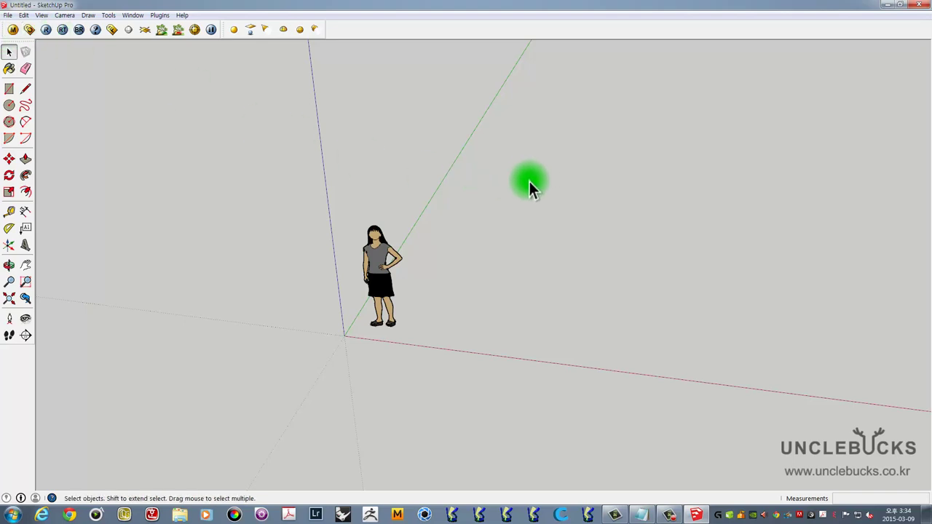
shift+middle_drag(513, 196, 426, 198)
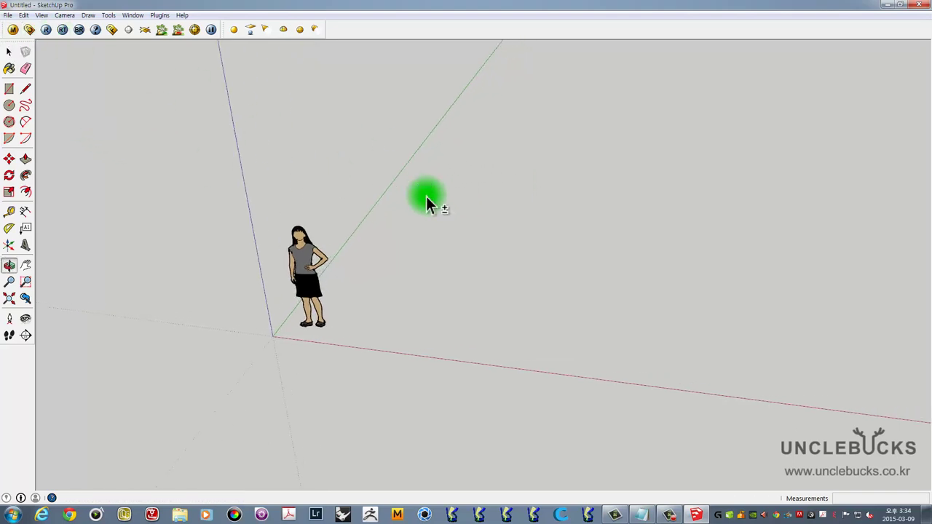
right_click(342, 29)
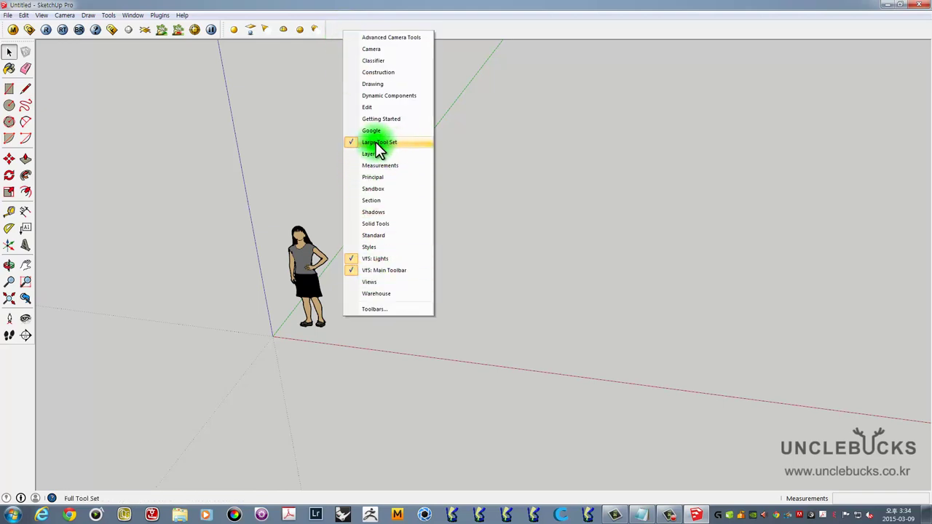
click(40, 15)
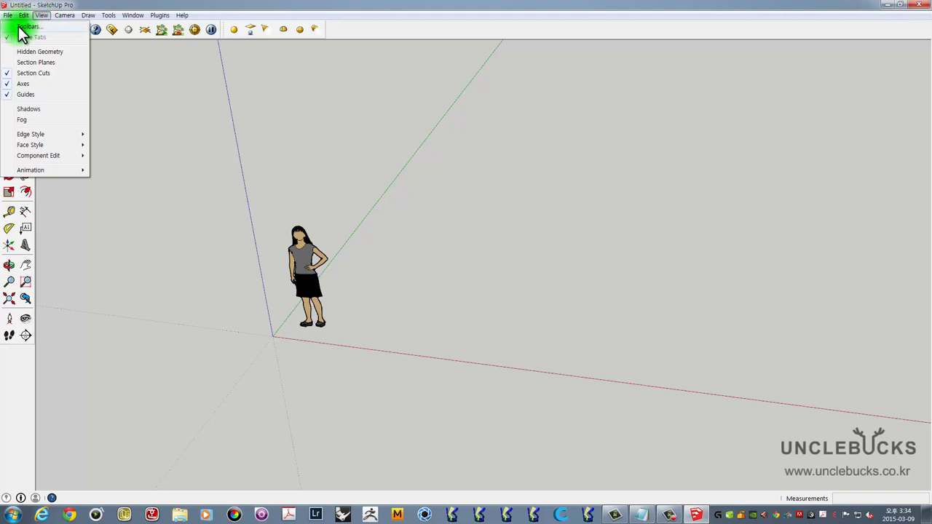
click(26, 27)
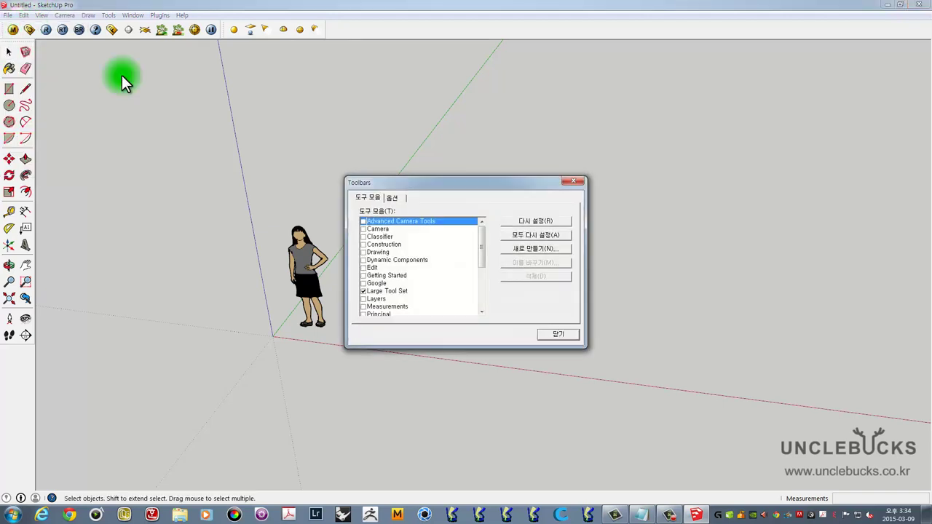
drag(400, 183, 383, 137)
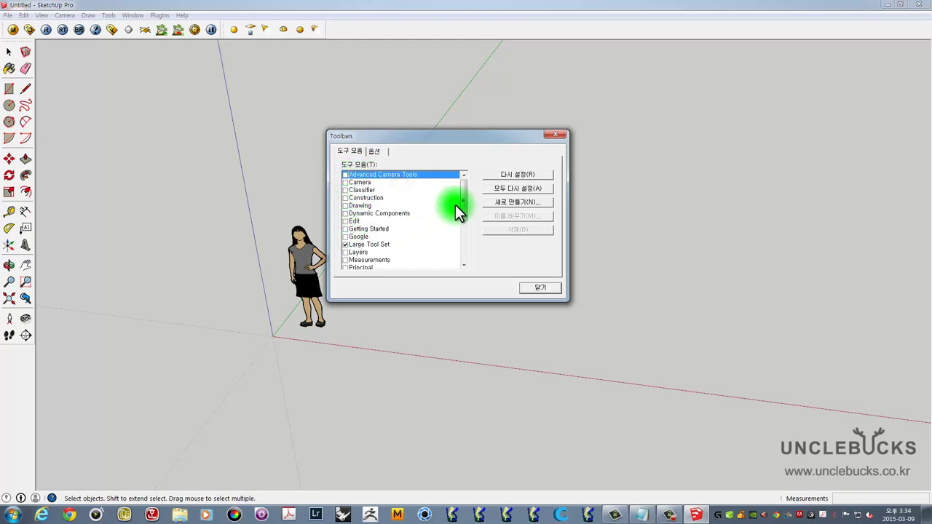
scroll(457, 211, down, 1)
scroll(437, 213, down, 1)
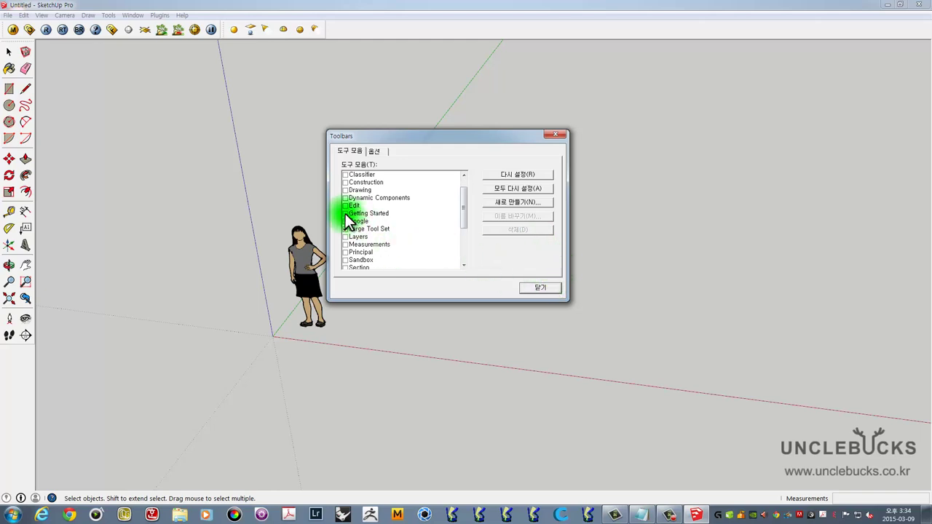
click(344, 213)
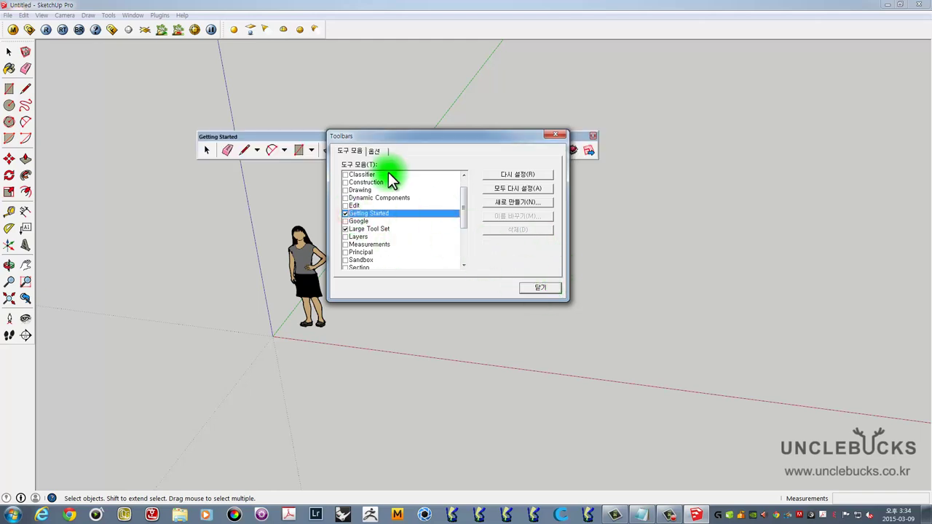
drag(377, 139, 495, 233)
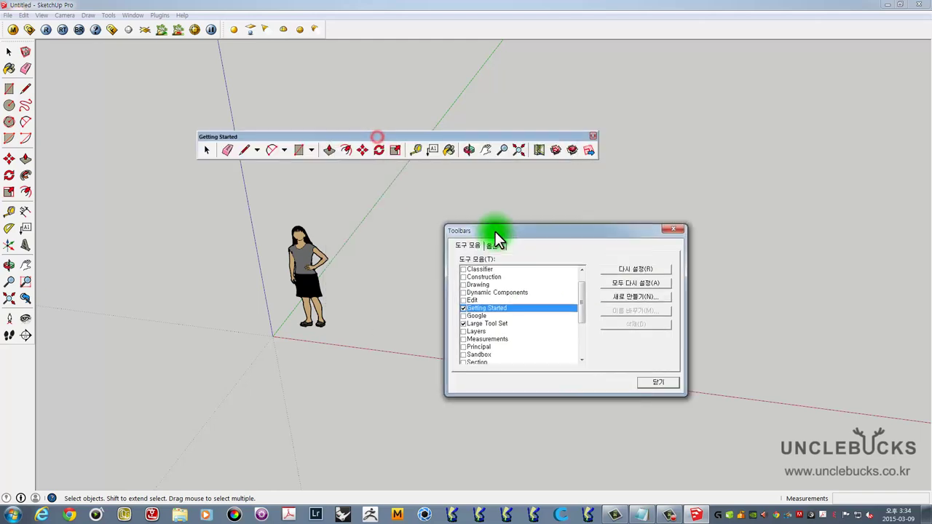
click(466, 285)
click(463, 285)
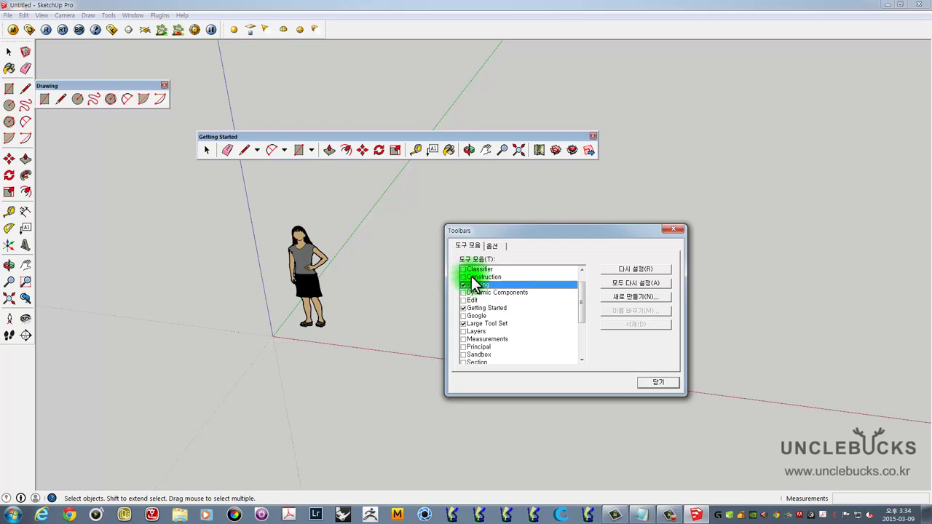
click(593, 136)
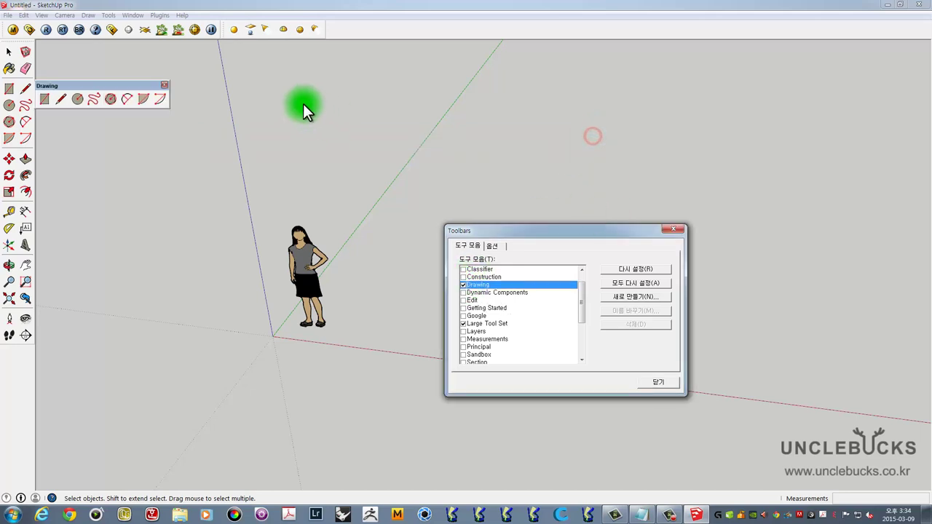
click(164, 84)
click(662, 382)
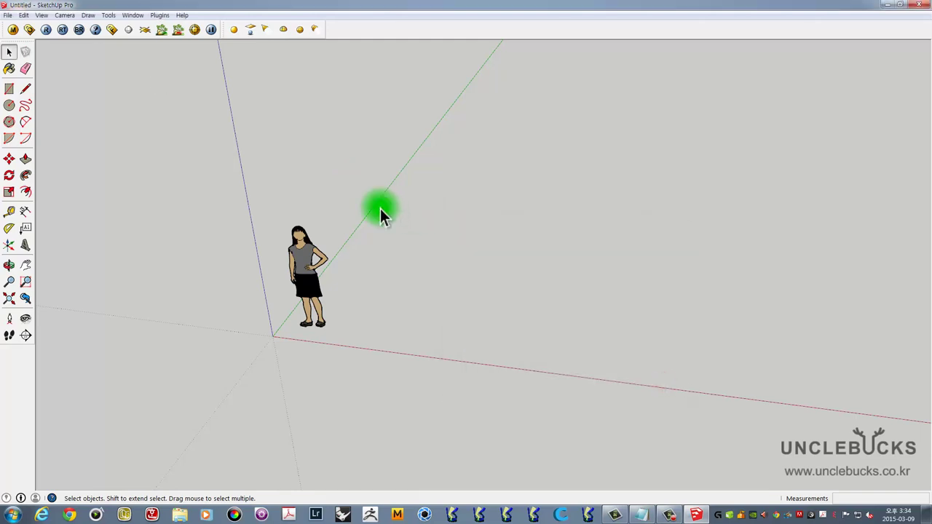
- Pick the Line tool and set the triangle's first point on the ground beside the figure
mouse_move(319, 205)
middle_down()
mouse_move(398, 216)
mouse_move(363, 233)
middle_up()
shift+middle_drag(508, 229, 429, 225)
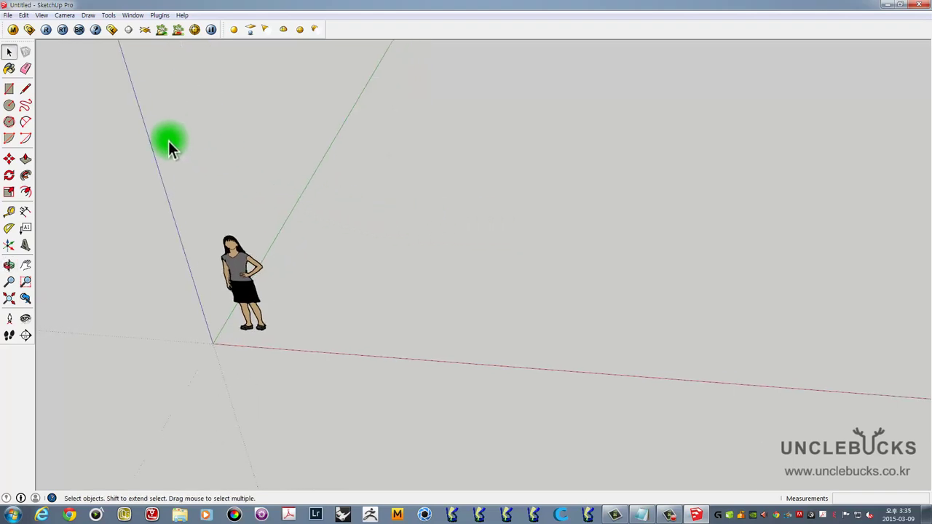
click(25, 88)
click(318, 323)
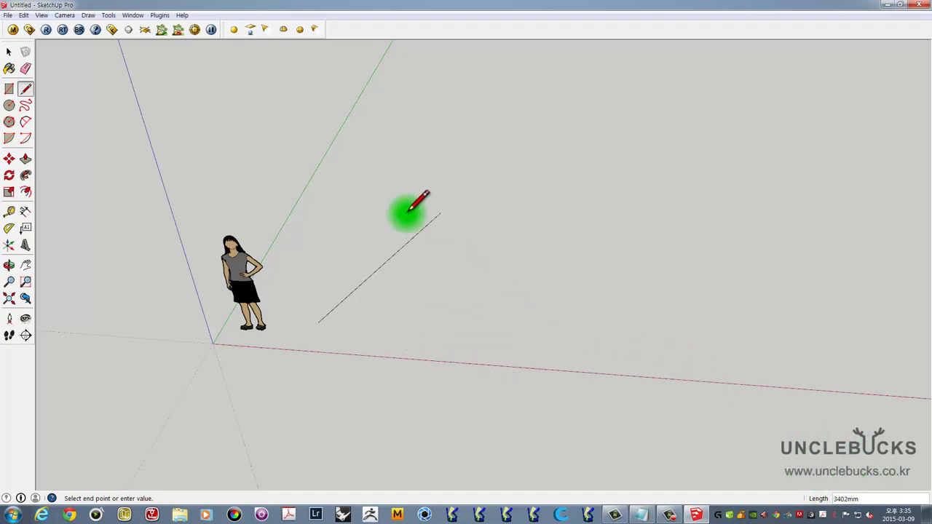
- Add the second and third corners and close the triangle at its start point
click(367, 210)
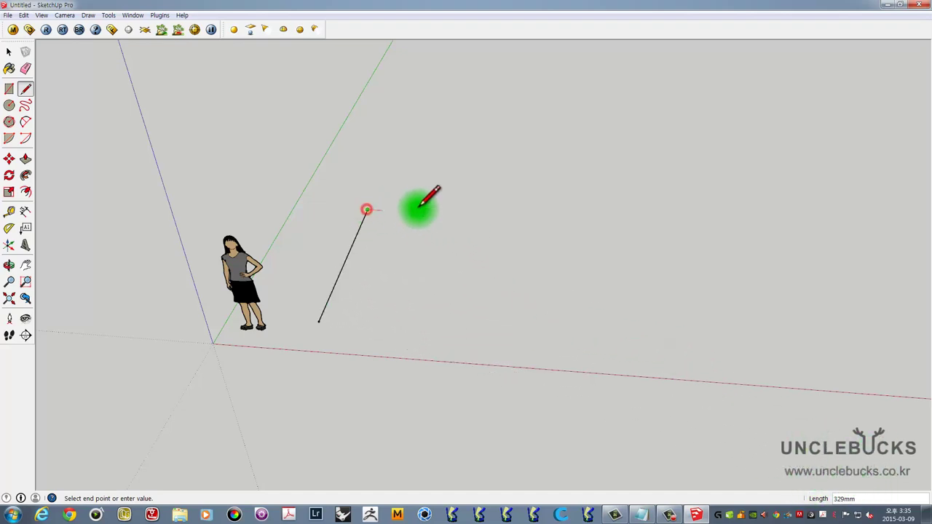
click(488, 216)
click(318, 321)
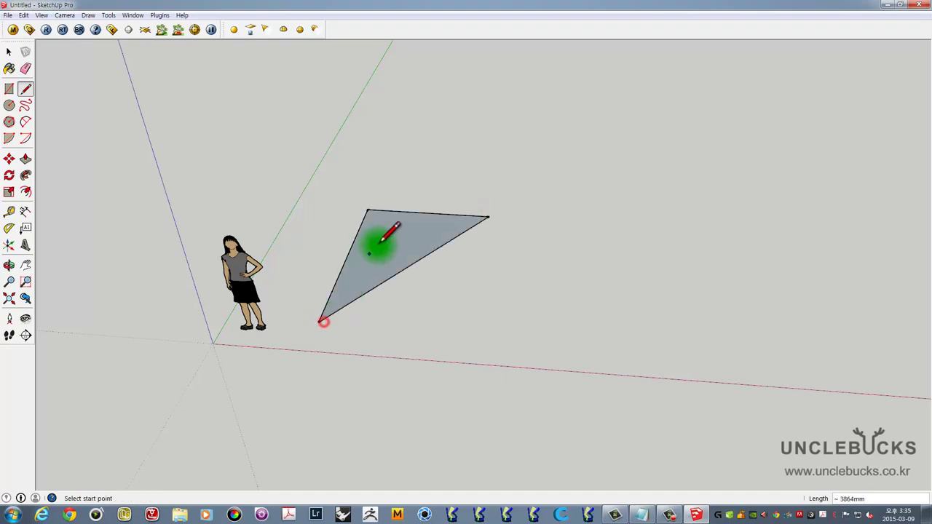
mouse_move(415, 254)
middle_down()
mouse_move(587, 353)
mouse_move(500, 343)
mouse_move(513, 266)
middle_up()
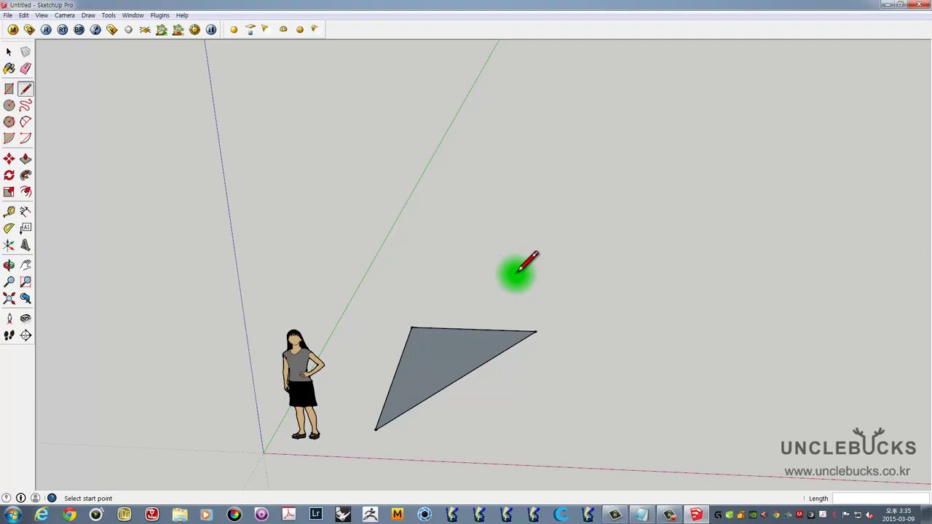
shift+middle_drag(474, 292, 493, 276)
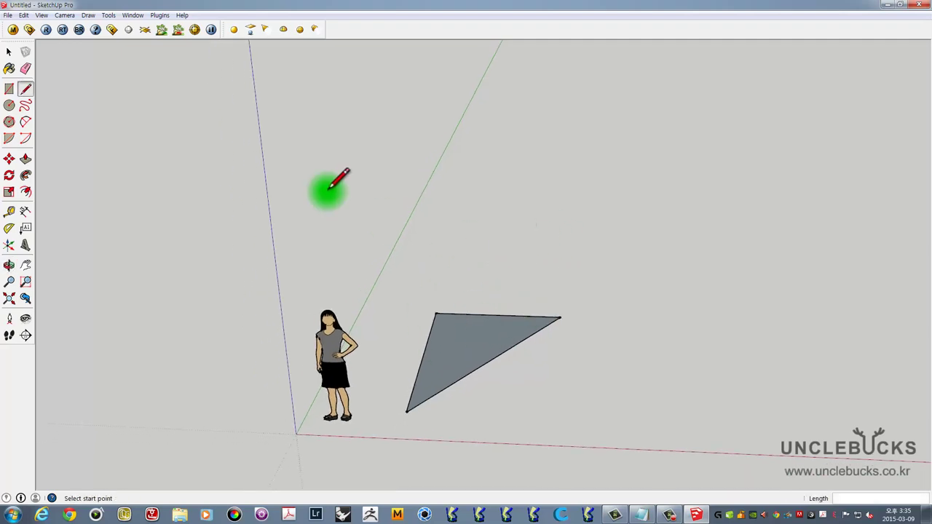
- Push/Pull the triangle upward into a prism
click(25, 160)
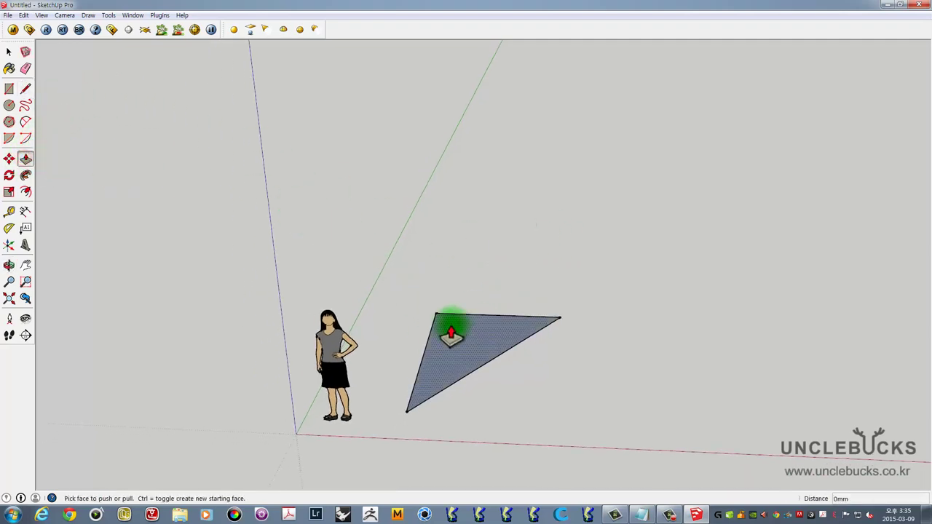
drag(456, 329, 446, 246)
click(446, 246)
mouse_move(446, 246)
middle_down()
mouse_move(580, 240)
mouse_move(393, 249)
middle_up()
- Select the whole prism and delete it
key(space)
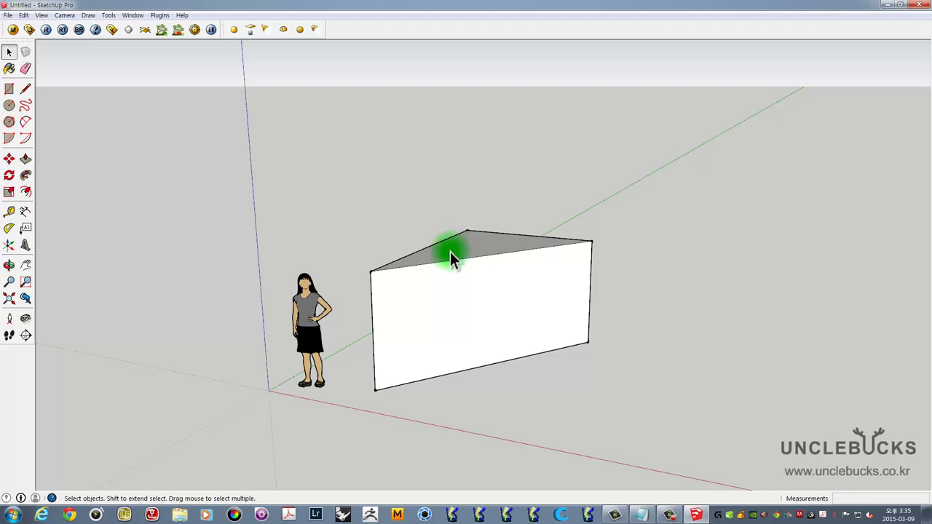
mouse_move(390, 250)
middle_down()
mouse_move(381, 225)
mouse_move(485, 254)
mouse_move(525, 277)
middle_up()
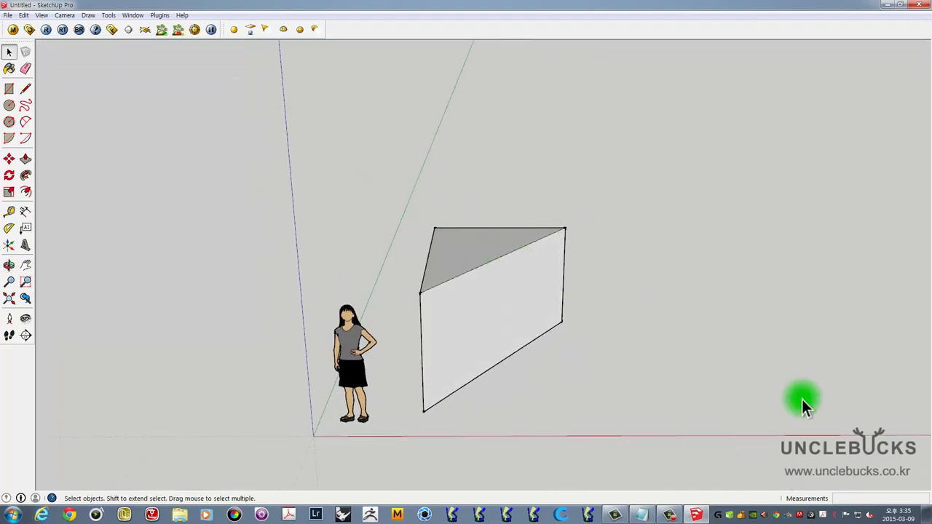
triple_click(476, 254)
key(Delete)
mouse_move(405, 193)
middle_down()
mouse_move(371, 220)
mouse_move(300, 173)
middle_up()
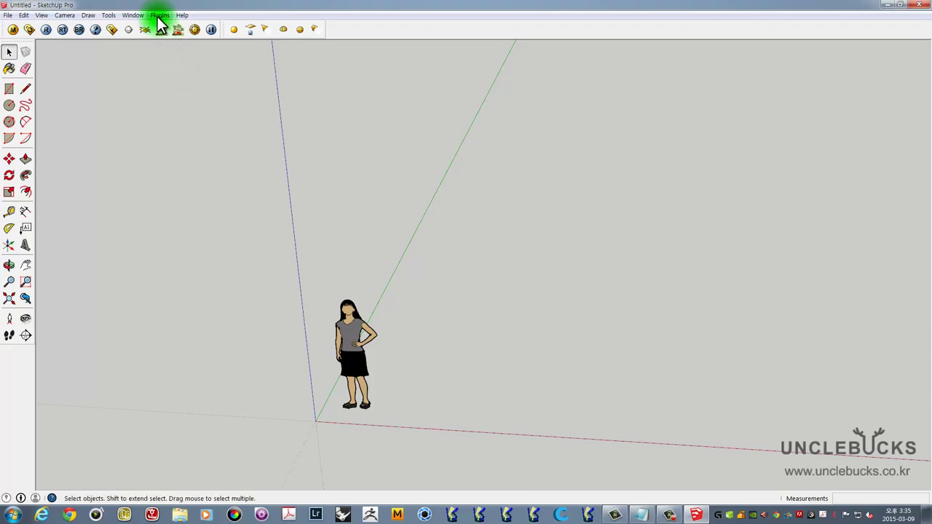
- Open Window > Model Info, centre it, and show the Units page (Decimal mm, 15.0 angle snapping)
click(131, 16)
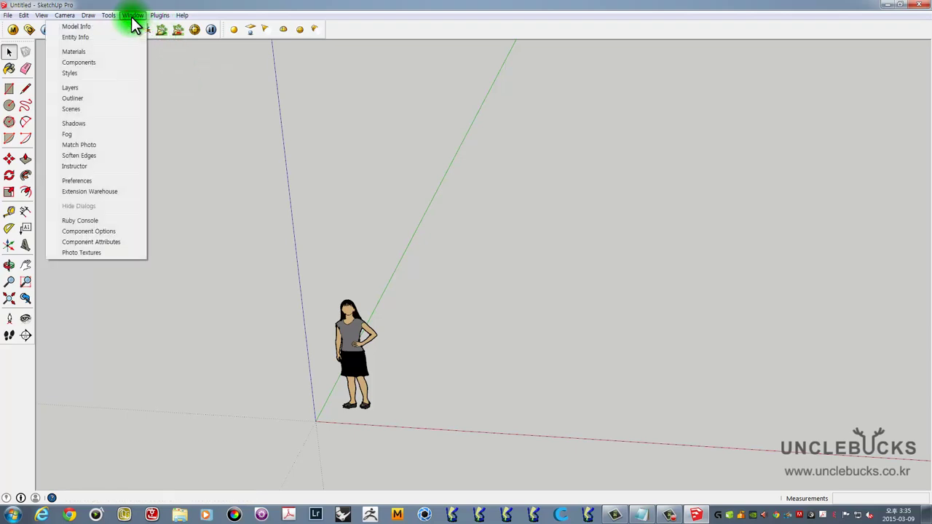
click(72, 29)
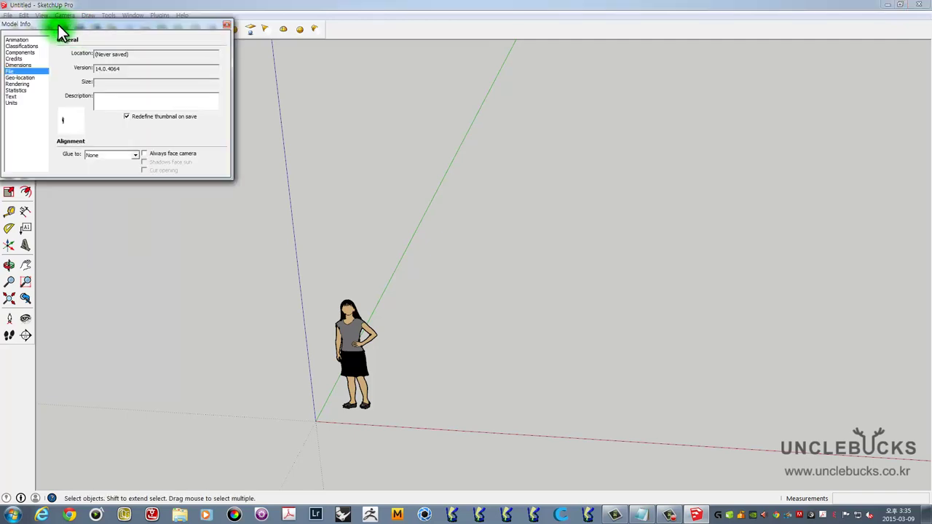
drag(65, 27, 297, 69)
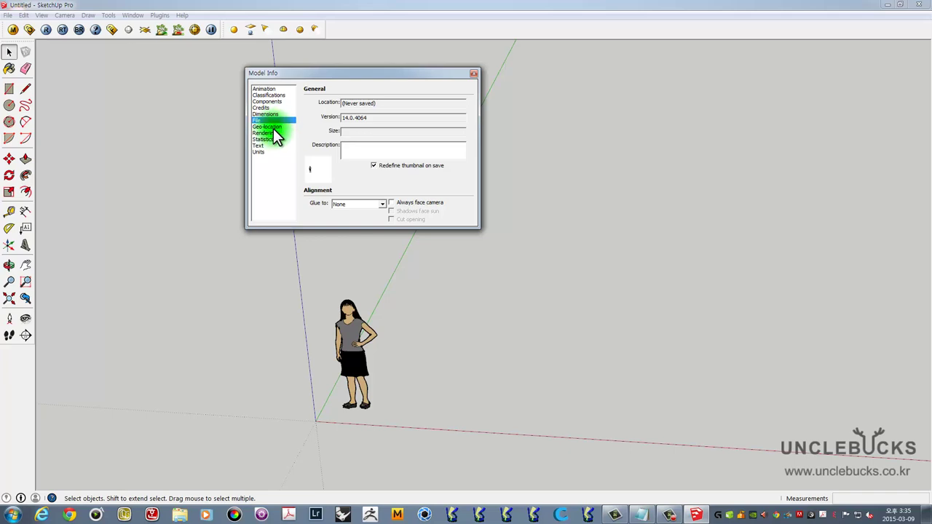
click(262, 154)
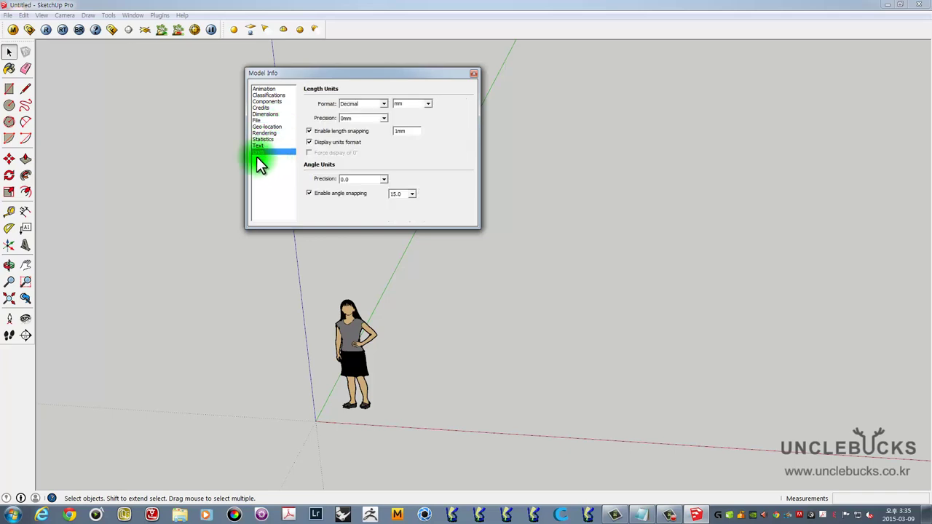